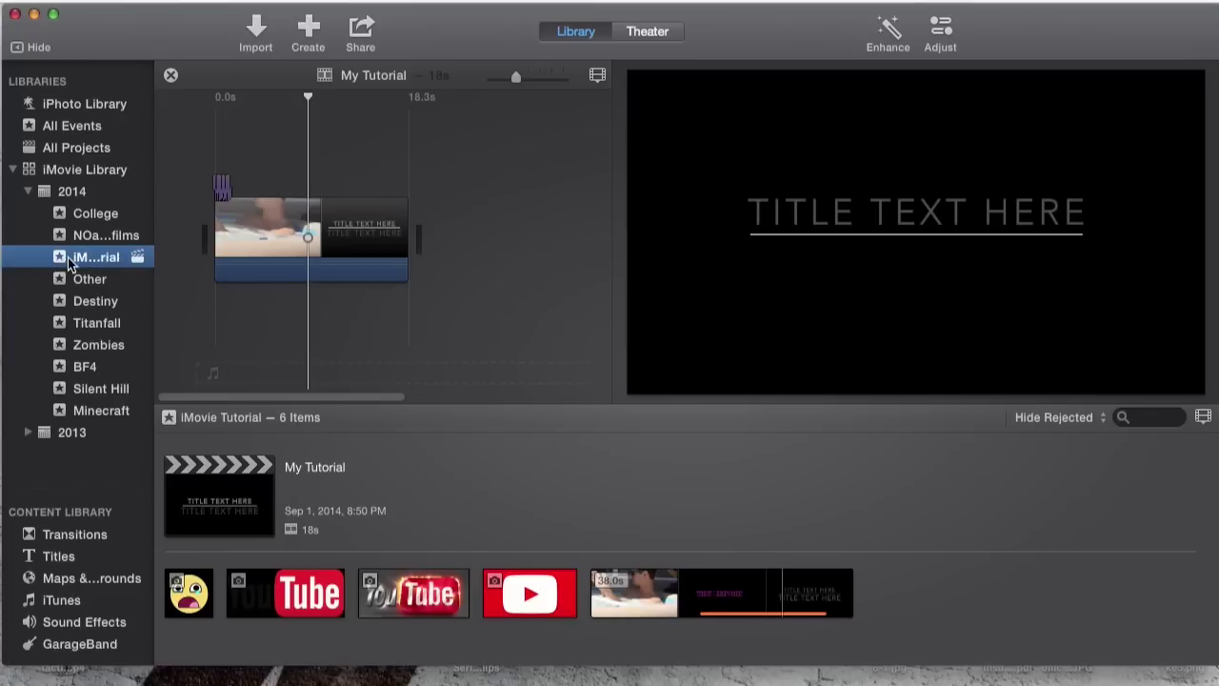
{"action": "left_click", "coordinate": [522, 602]}
{"action": "left_click", "coordinate": [413, 600]}
{"action": "left_click", "coordinate": [315, 595]}
{"action": "left_click", "coordinate": [677, 583]}
{"action": "left_click", "coordinate": [264, 170]}
{"action": "left_click", "coordinate": [197, 183]}
{"action": "left_click", "coordinate": [221, 185]}
{"action": "left_click_drag", "start_coordinate": [514, 81], "coordinate": [563, 80]}
{"action": "left_click_drag", "start_coordinate": [319, 394], "coordinate": [175, 395]}
{"action": "left_click", "coordinate": [545, 130]}
{"action": "key", "text": "super+minus"}
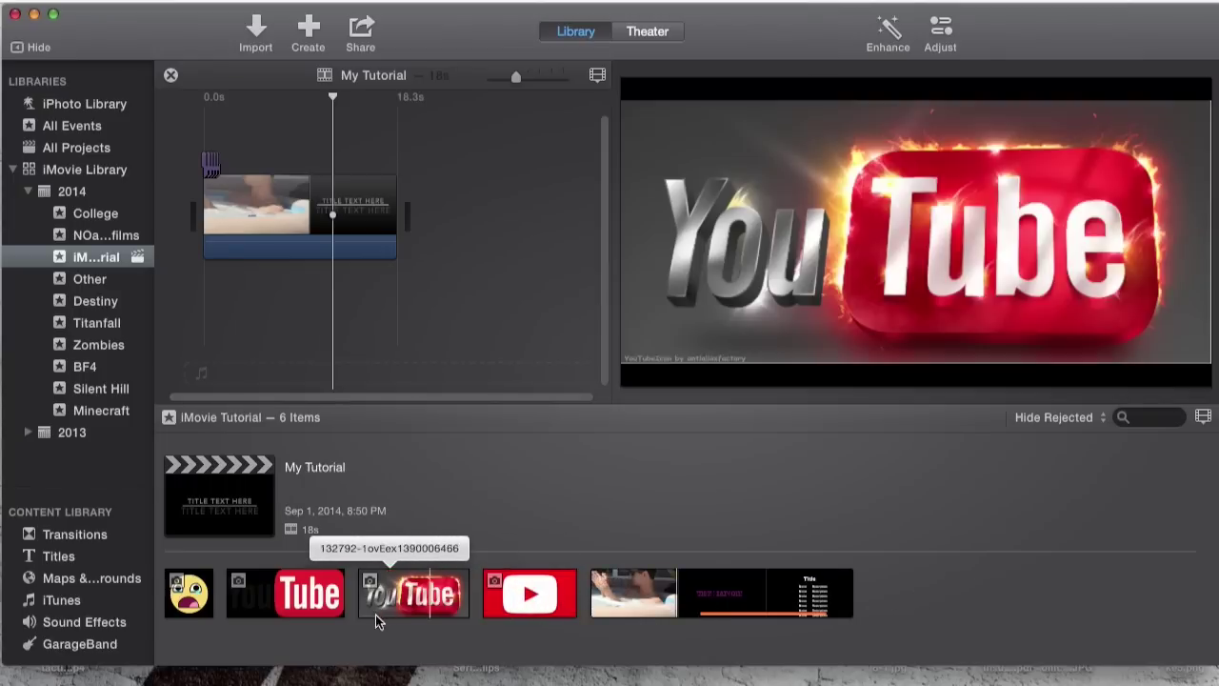
Move the red YouTube play-logo clip to the Trash and confirm the deletion
{"action": "left_click", "coordinate": [545, 592]}
{"action": "left_click", "coordinate": [315, 286]}
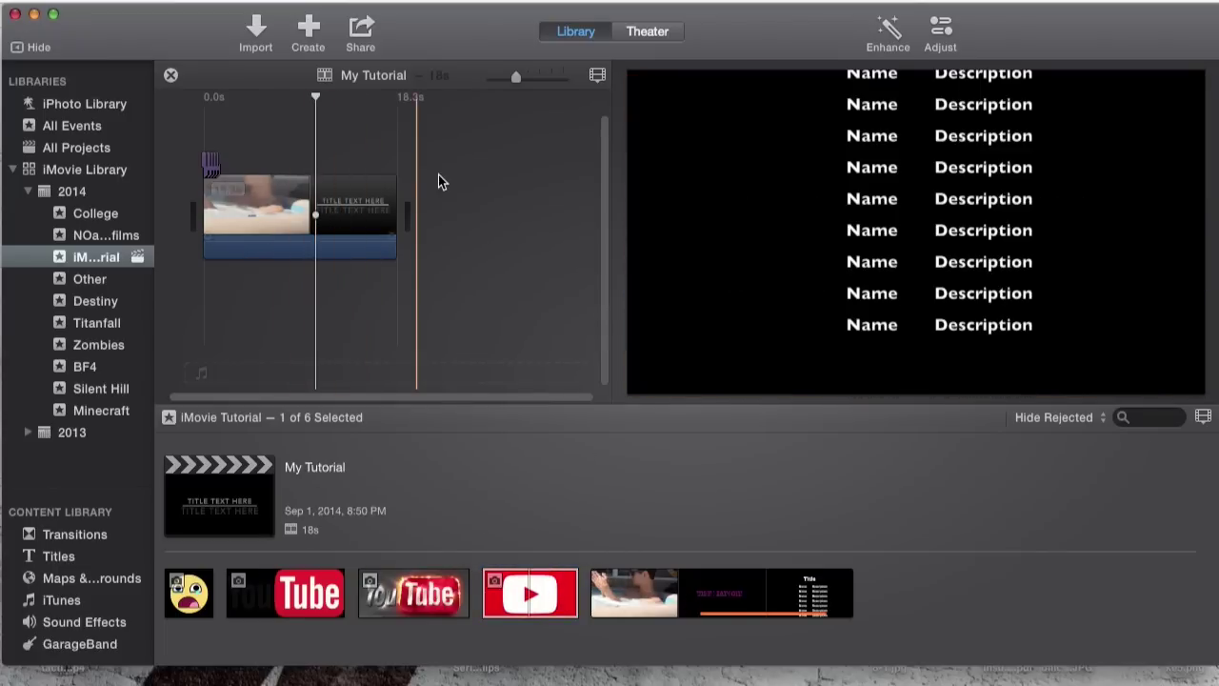
{"action": "left_click", "coordinate": [526, 592]}
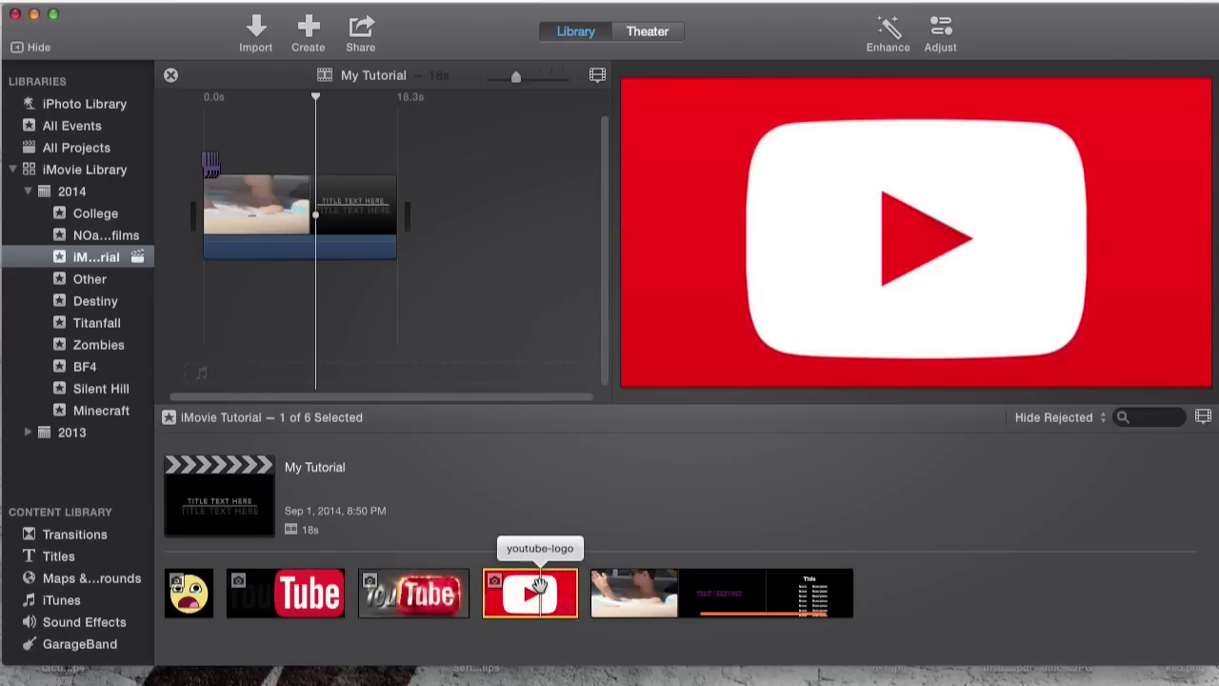
{"action": "left_click", "coordinate": [531, 594]}
{"action": "right_click", "coordinate": [533, 595]}
{"action": "left_click", "coordinate": [548, 679]}
{"action": "left_click", "coordinate": [767, 270]}
Delete the YouTube_logo_2013.svg clip from the library and confirm
{"action": "left_click", "coordinate": [290, 591]}
{"action": "right_click", "coordinate": [296, 590]}
{"action": "key", "text": "super+BackSpace"}
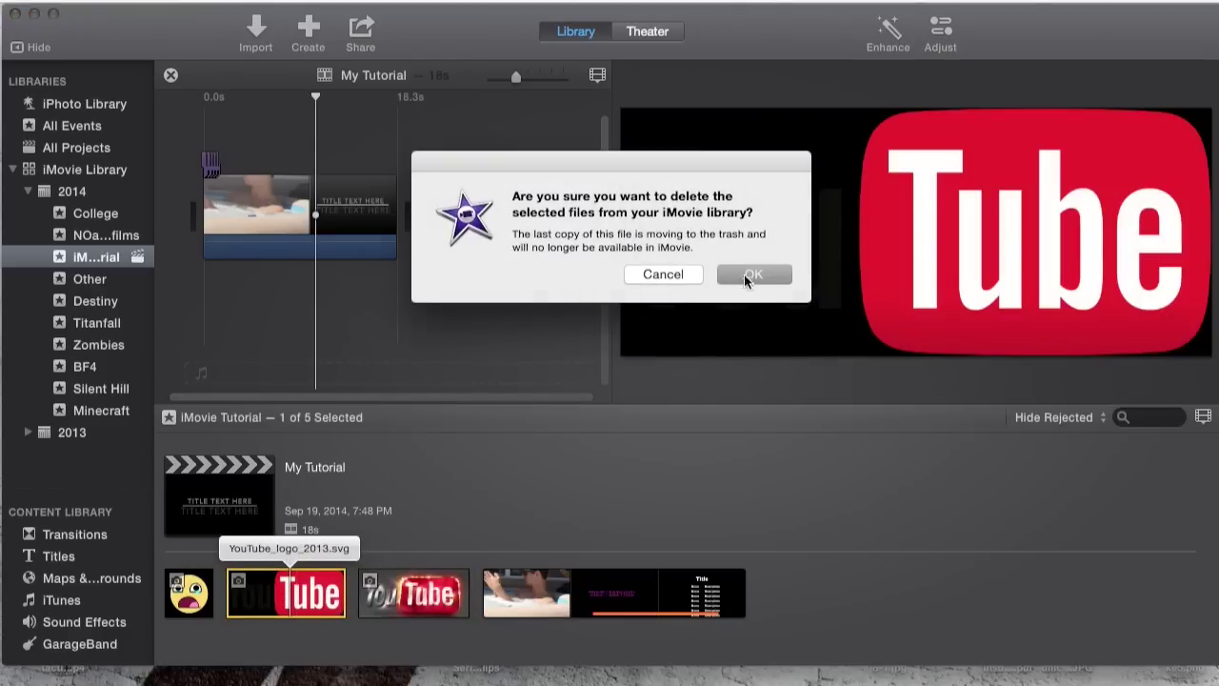
{"action": "left_click", "coordinate": [747, 275]}
Deselect the event clips and open the Trash from the Dock to see the deleted files
{"action": "left_click", "coordinate": [680, 597]}
{"action": "mouse_move", "coordinate": [3, 343]}
{"action": "left_click", "coordinate": [17, 659]}
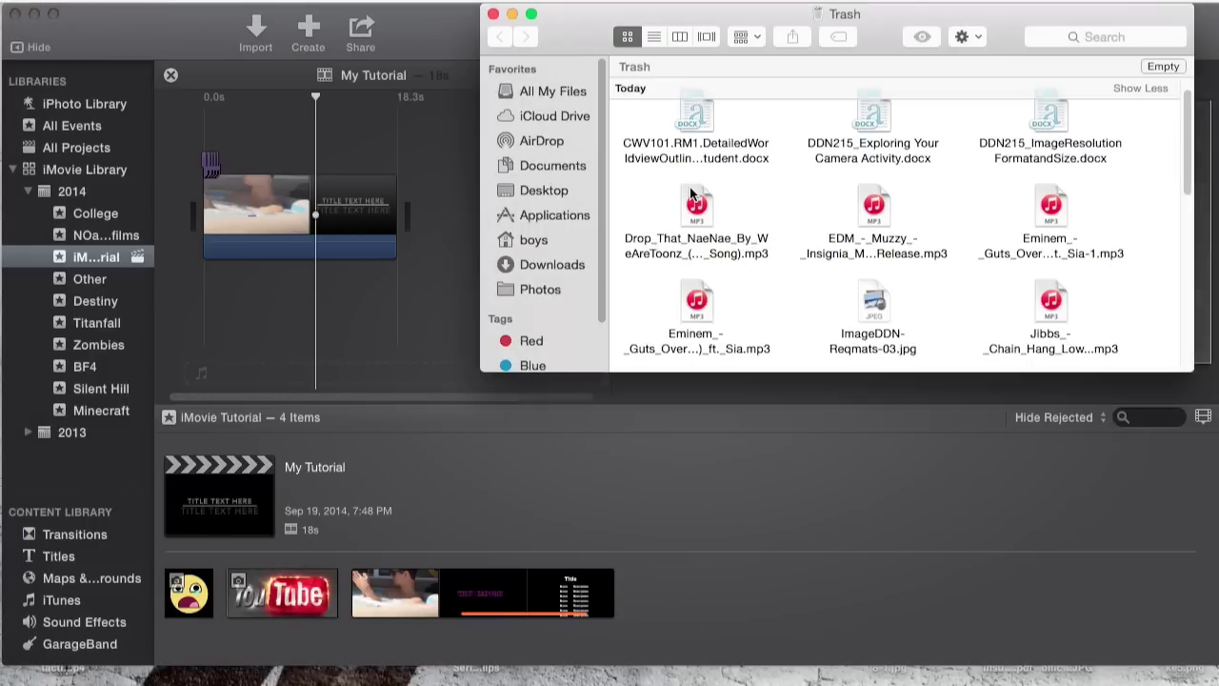
Close the Trash window and look over the browser's clip filter and appearance settings
{"action": "scroll", "coordinate": [806, 210], "scroll_direction": "up", "scroll_amount": 2}
{"action": "left_click", "coordinate": [492, 14]}
{"action": "left_click", "coordinate": [604, 592]}
{"action": "left_click", "coordinate": [1081, 419]}
{"action": "left_click", "coordinate": [977, 421]}
{"action": "left_click", "coordinate": [1204, 418]}
{"action": "left_click", "coordinate": [908, 560]}
Filter the event to Rejected clips to check, then switch back to Hide Rejected
{"action": "left_click", "coordinate": [1104, 421]}
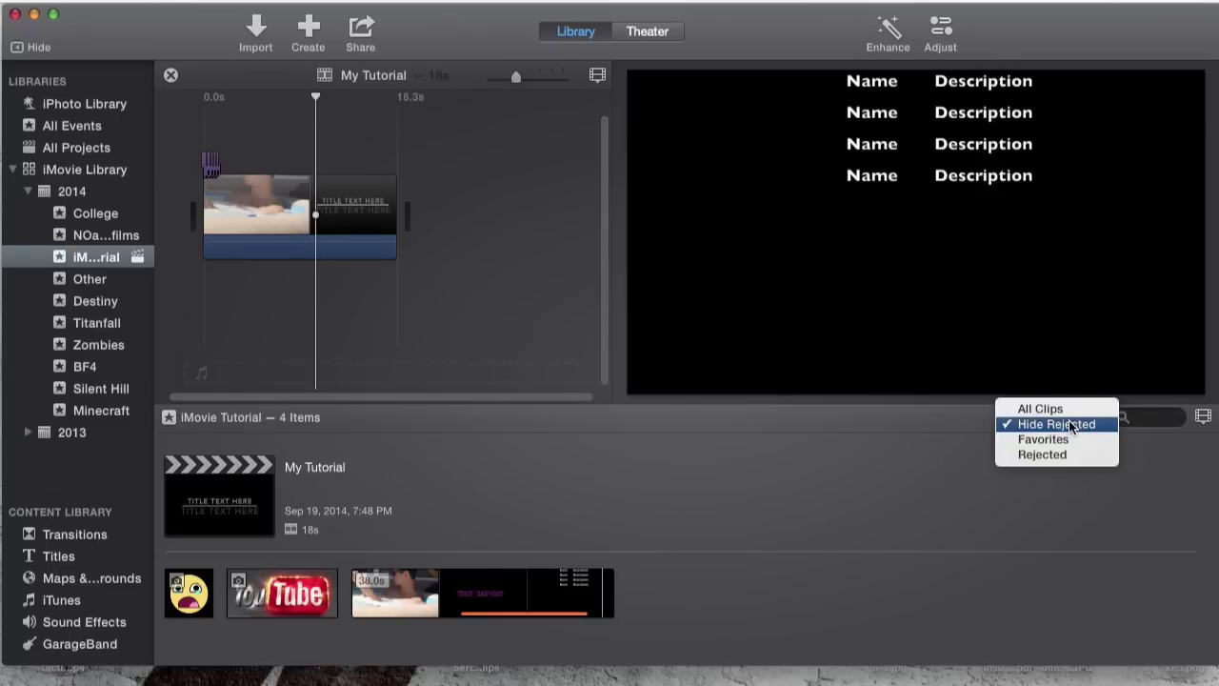
{"action": "left_click", "coordinate": [1044, 454]}
{"action": "scroll", "coordinate": [623, 541], "scroll_direction": "down", "scroll_amount": 1}
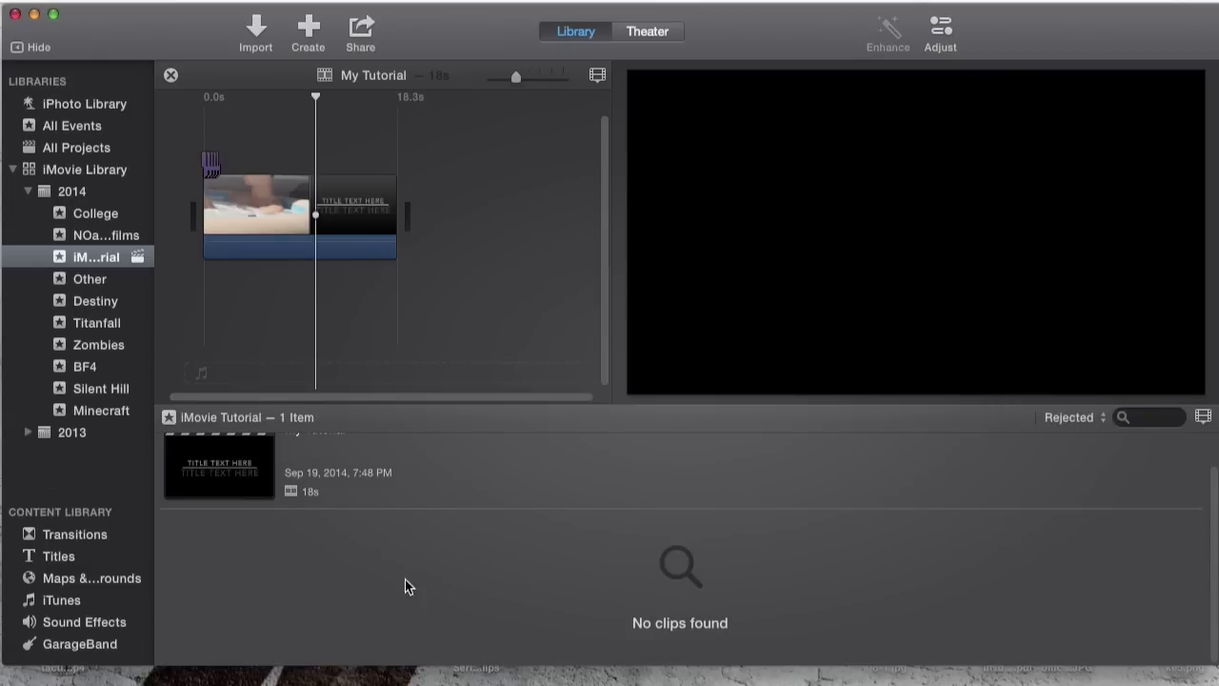
{"action": "left_click", "coordinate": [1065, 420]}
{"action": "left_click", "coordinate": [1069, 423]}
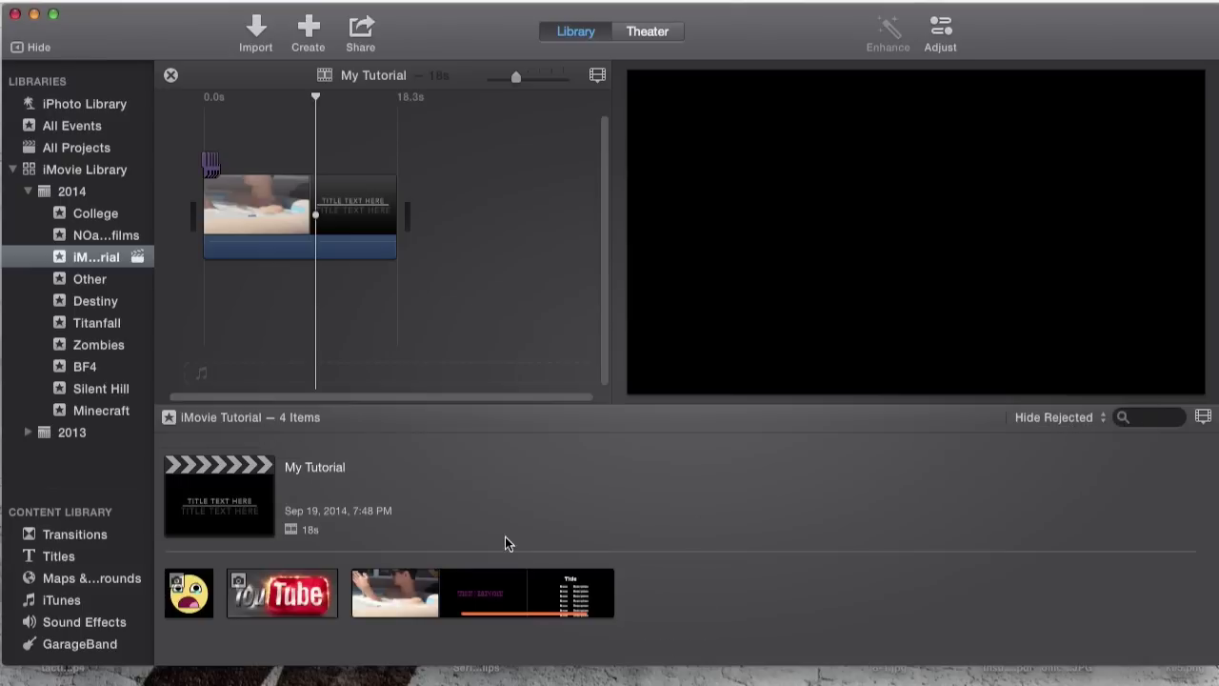
Mark the fiery YouTube clip as rejected with the Delete key
{"action": "left_click", "coordinate": [276, 592]}
{"action": "key", "text": "Delete"}
{"action": "right_click", "coordinate": [293, 599]}
{"action": "left_click", "coordinate": [638, 601]}
{"action": "left_click", "coordinate": [638, 600]}
{"action": "left_click", "coordinate": [324, 590]}
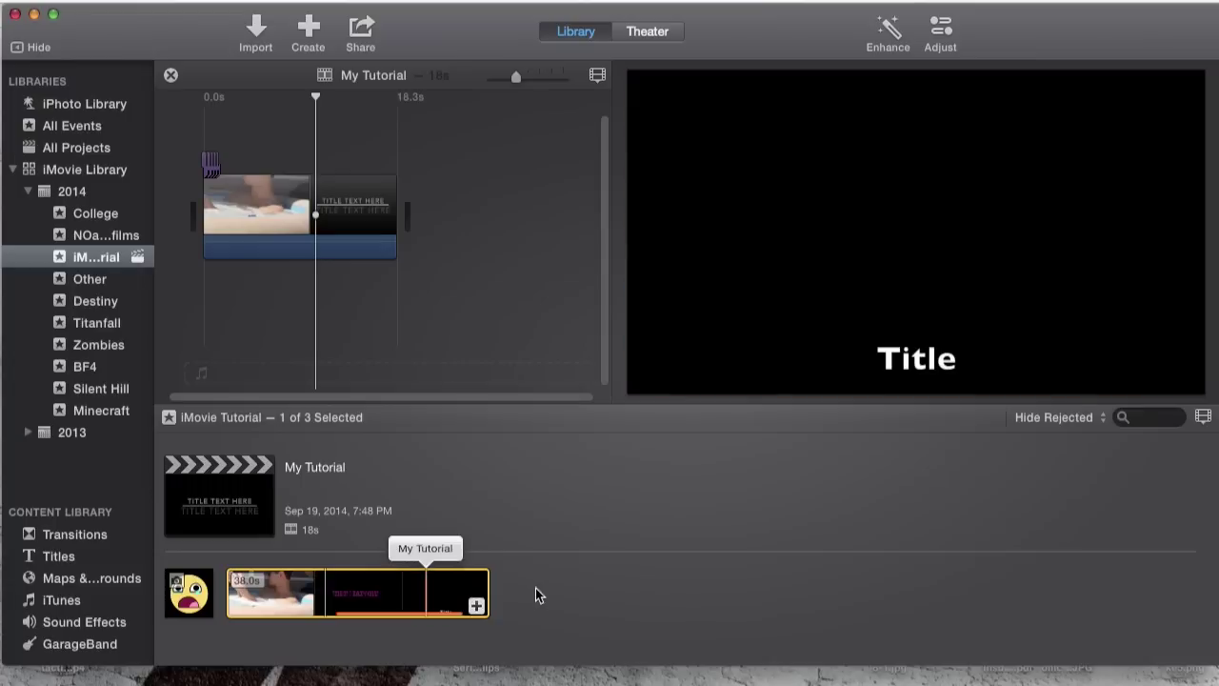
{"action": "left_click", "coordinate": [936, 498]}
Under the Rejected filter, move the fiery YouTube clip to the Trash, confirm, then restore Hide Rejected
{"action": "left_click", "coordinate": [1042, 421]}
{"action": "left_click", "coordinate": [1066, 450]}
{"action": "left_click", "coordinate": [218, 602]}
{"action": "right_click", "coordinate": [225, 594]}
{"action": "left_click", "coordinate": [286, 684]}
{"action": "left_click", "coordinate": [762, 273]}
{"action": "left_click", "coordinate": [1084, 418]}
{"action": "left_click", "coordinate": [1087, 425]}
Move through the My Tutorial timeline and select, then deselect, the project in the three-item event
{"action": "left_click", "coordinate": [326, 190]}
{"action": "left_click", "coordinate": [340, 149]}
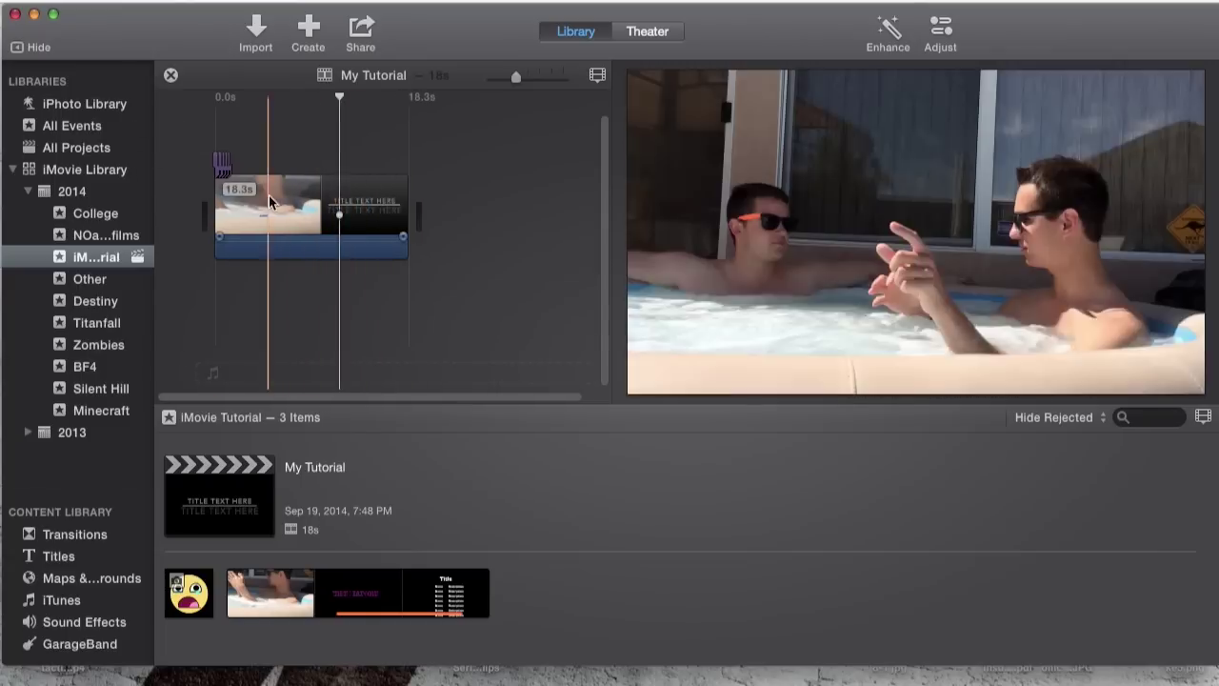
{"action": "left_click", "coordinate": [290, 149]}
{"action": "left_click", "coordinate": [428, 204]}
{"action": "left_click", "coordinate": [244, 505]}
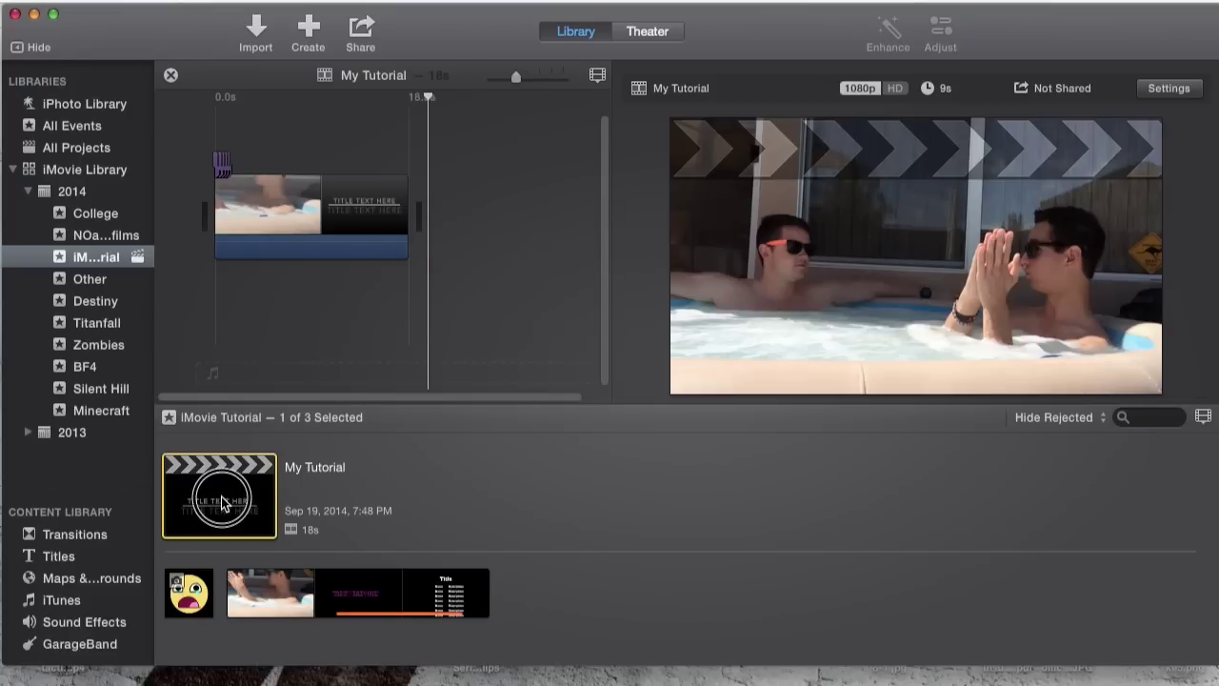
{"action": "left_click", "coordinate": [458, 212]}
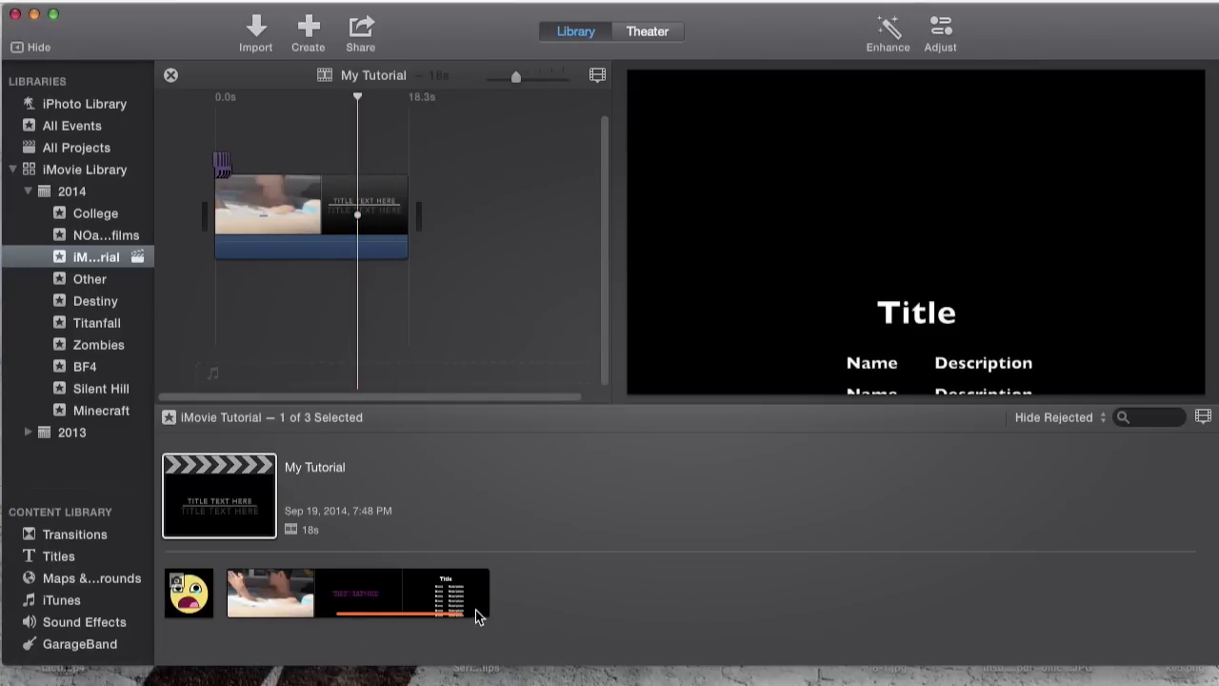
{"action": "mouse_move", "coordinate": [5, 648]}
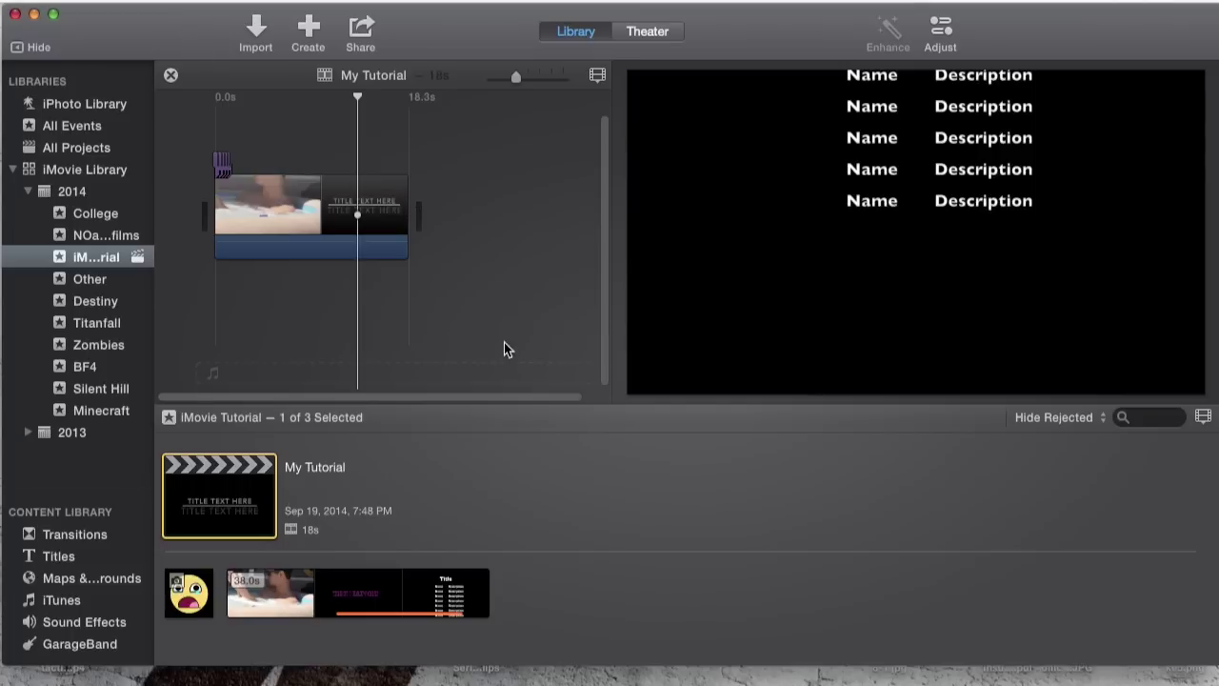
{"action": "mouse_move", "coordinate": [4, 408]}
{"action": "key", "text": "super+space"}
Force Quit iMovie from its Dock menu and dismiss the crash report
{"action": "left_click", "coordinate": [485, 267]}
{"action": "mouse_move", "coordinate": [8, 121]}
{"action": "right_click", "coordinate": [13, 183]}
{"action": "left_click", "coordinate": [13, 183], "text": "alt"}
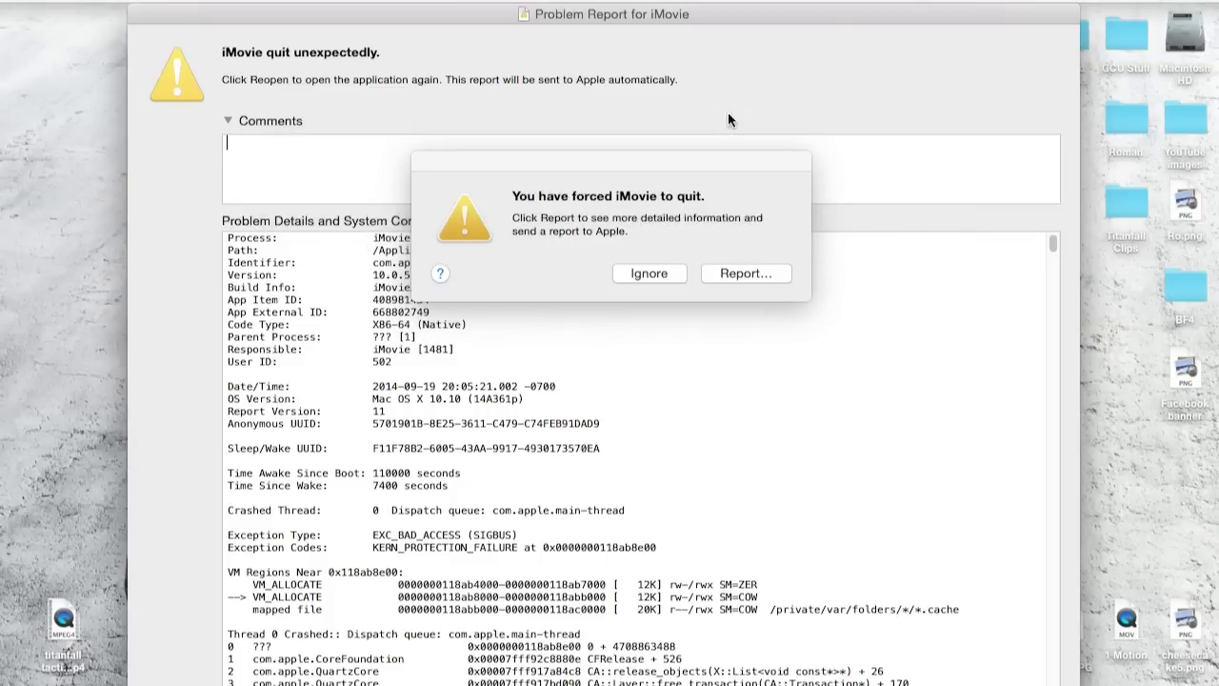
{"action": "left_click", "coordinate": [649, 274]}
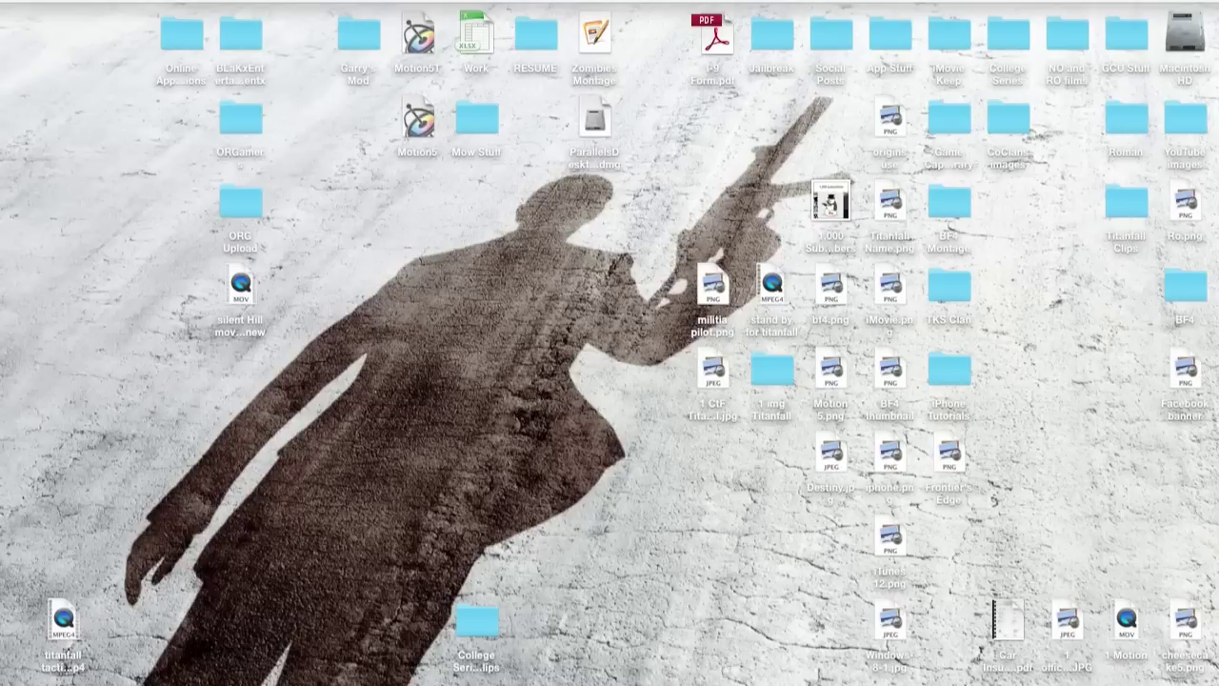
Open the Trash folder from the Dock
{"action": "key", "text": "super+space"}
{"action": "key", "text": "Escape"}
{"action": "mouse_move", "coordinate": [5, 653]}
{"action": "left_click", "coordinate": [19, 663]}
Empty the Trash permanently and confirm Empty Trash
{"action": "left_click", "coordinate": [1164, 66]}
{"action": "left_click", "coordinate": [750, 264]}
{"action": "mouse_move", "coordinate": [6, 219]}
{"action": "right_click", "coordinate": [16, 187]}
{"action": "left_click", "coordinate": [86, 257]}
Reopen the Trash to verify it is empty, then close it, leaving the desktop showing
{"action": "left_click", "coordinate": [17, 657]}
{"action": "left_click", "coordinate": [493, 15]}
{"action": "mouse_move", "coordinate": [5, 606]}
{"action": "key", "text": "super+space"}
{"action": "left_click", "coordinate": [448, 346]}
{"action": "mouse_move", "coordinate": [2, 229]}
{"action": "mouse_move", "coordinate": [4, 661]}
{"action": "left_click", "coordinate": [16, 659]}
{"action": "left_click", "coordinate": [493, 14]}
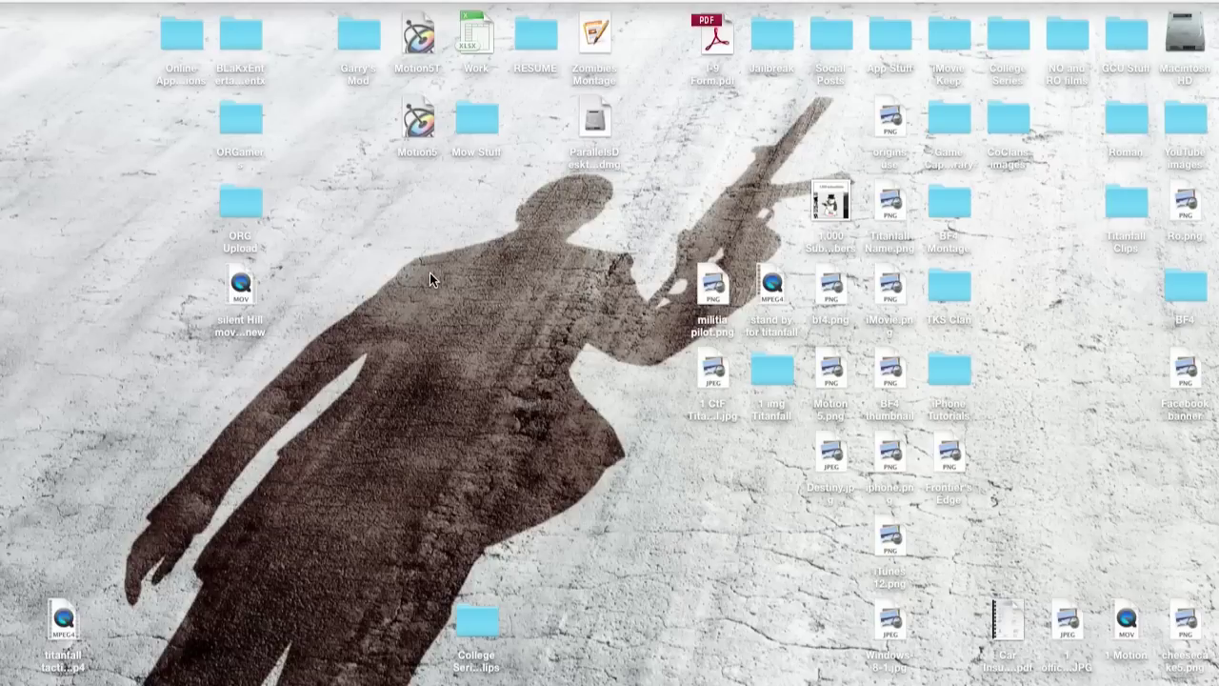